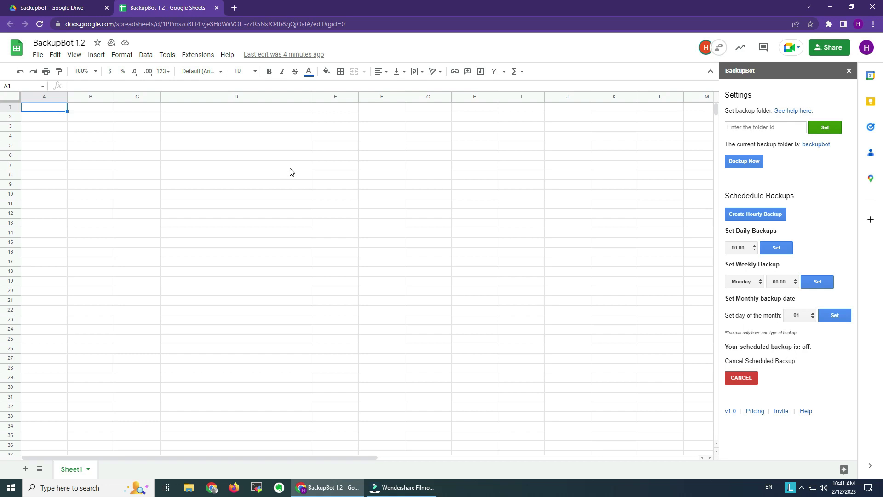
Show the BackupBot submenu under the Extensions menu
left_click(191, 55)
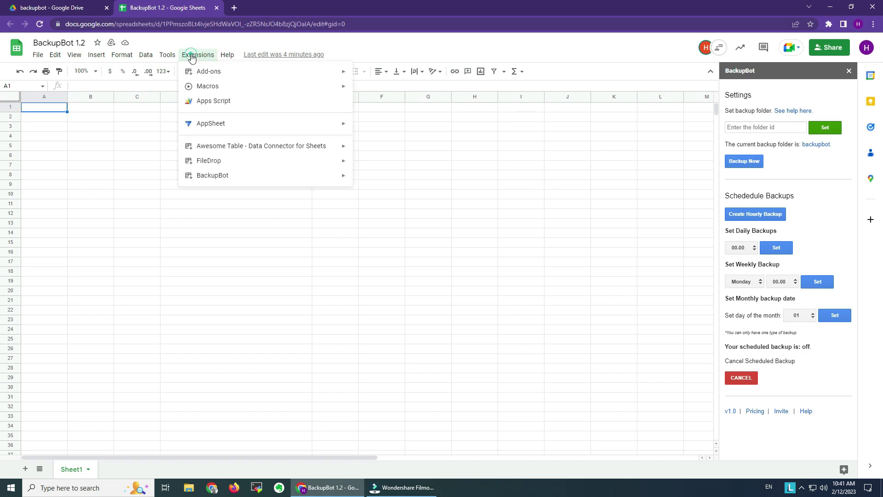
mouse_move(216, 176)
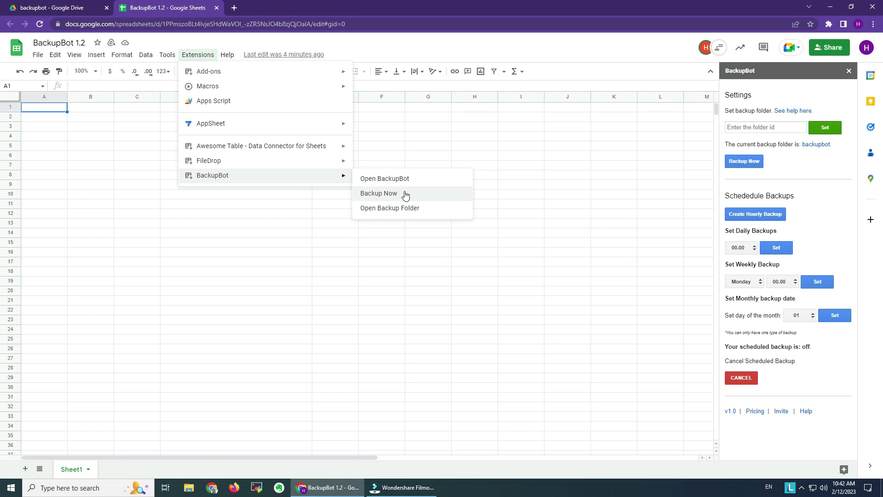
Open the empty backupbot folder in Drive from BackupBot, then close that Drive tab
left_click(406, 208)
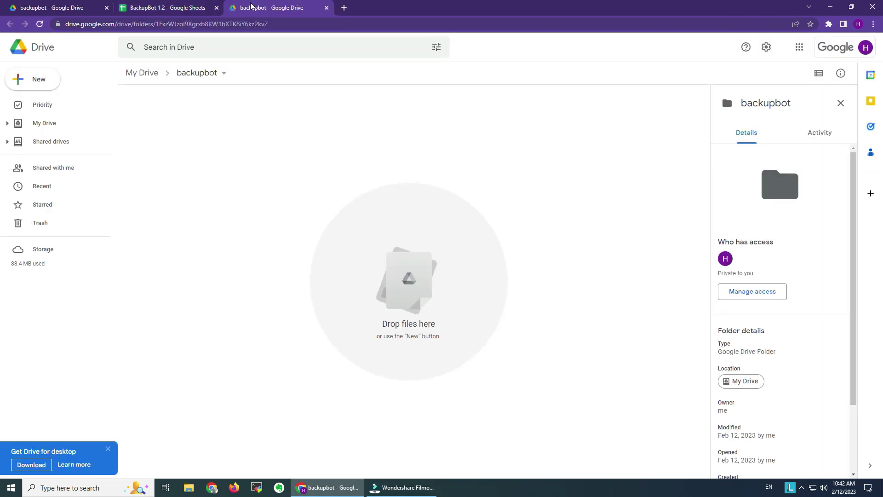
left_click(195, 7)
left_click(276, 6)
left_click(326, 7)
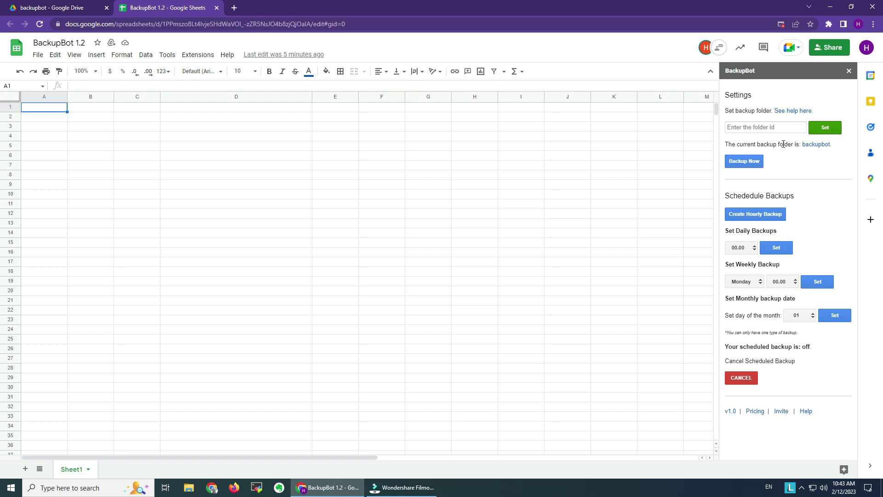
Select the backupbot folder id after 'folders/' in the Drive web address
left_click(54, 8)
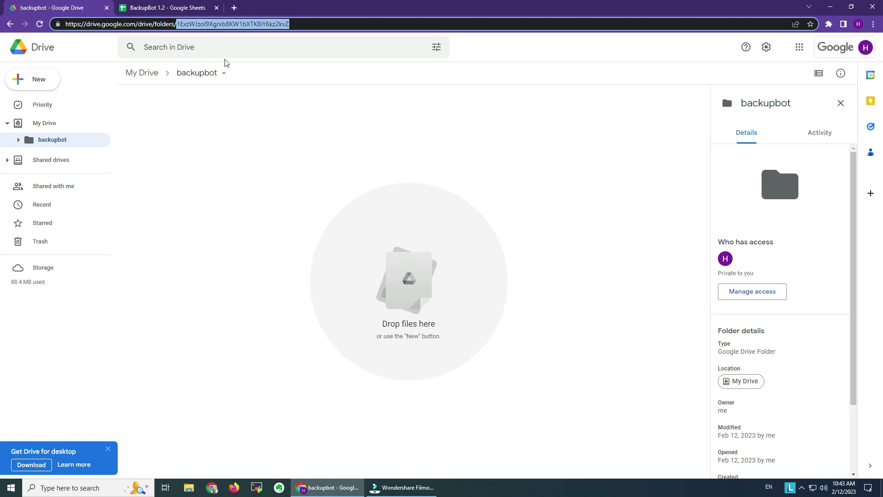
left_click(227, 195)
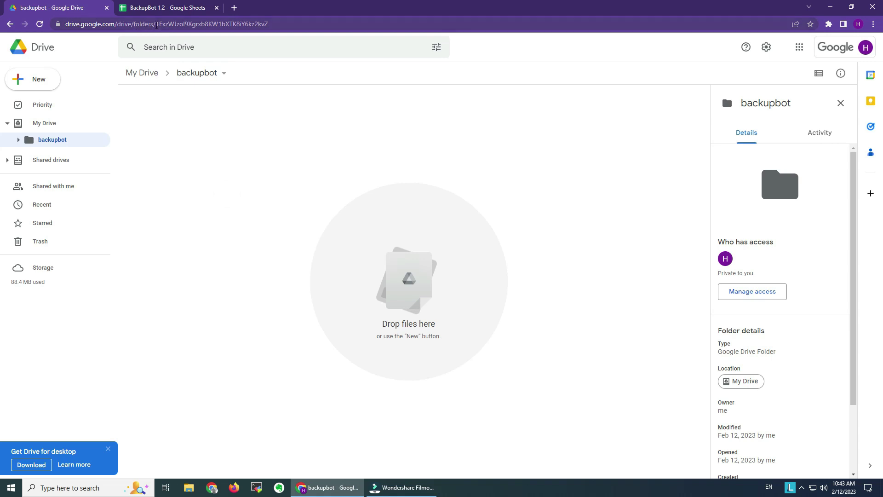
left_click_drag(157, 24, 268, 24)
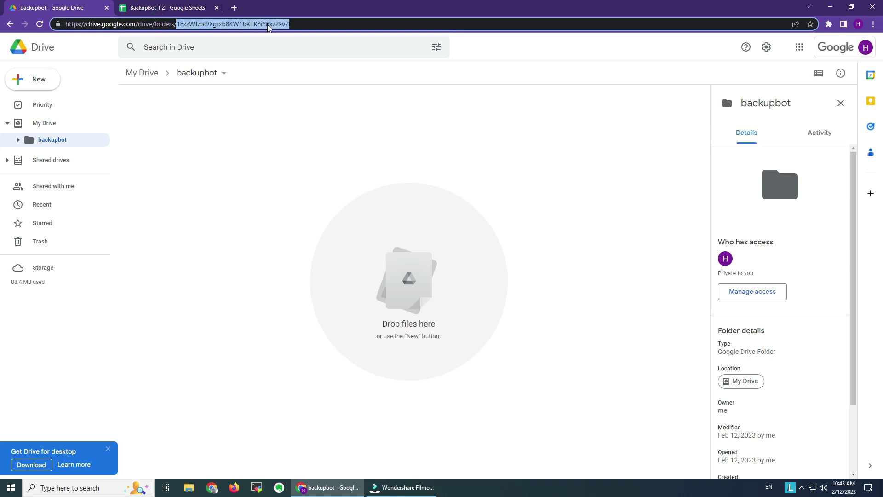
Paste the copied backupbot folder id into BackupBot's folder field and save it
left_click(166, 9)
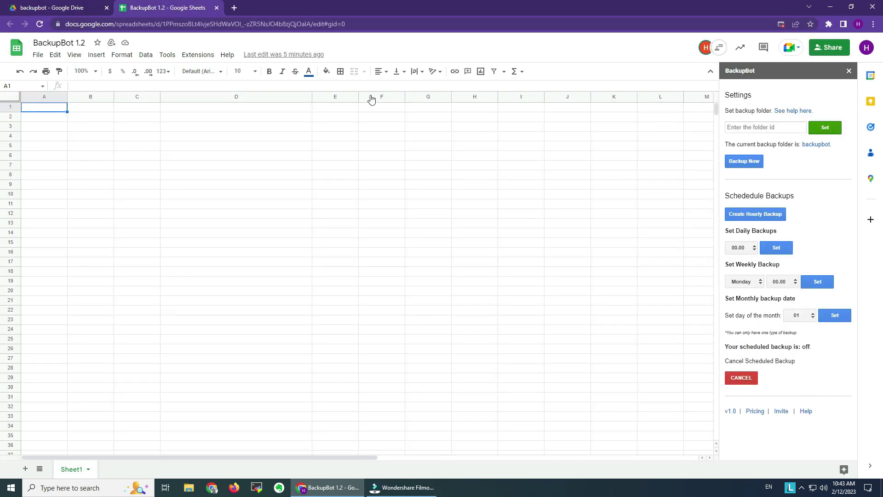
left_click(766, 127)
key("ctrl+v")
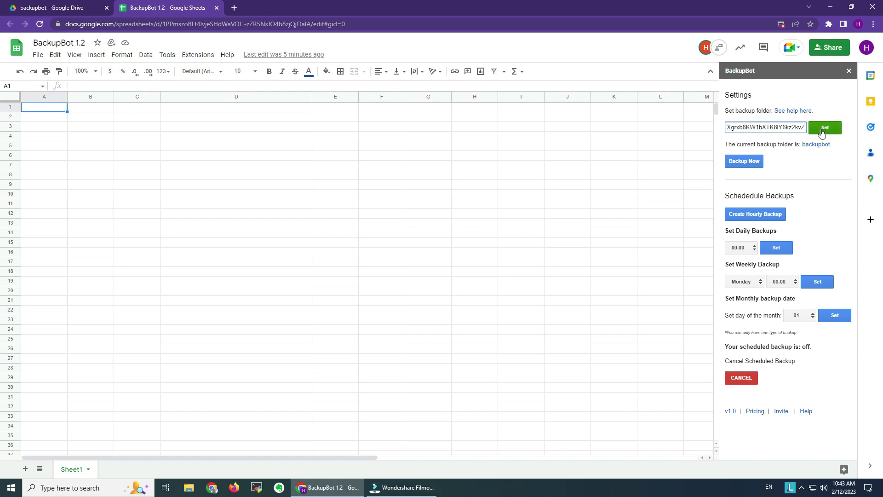
left_click(822, 131)
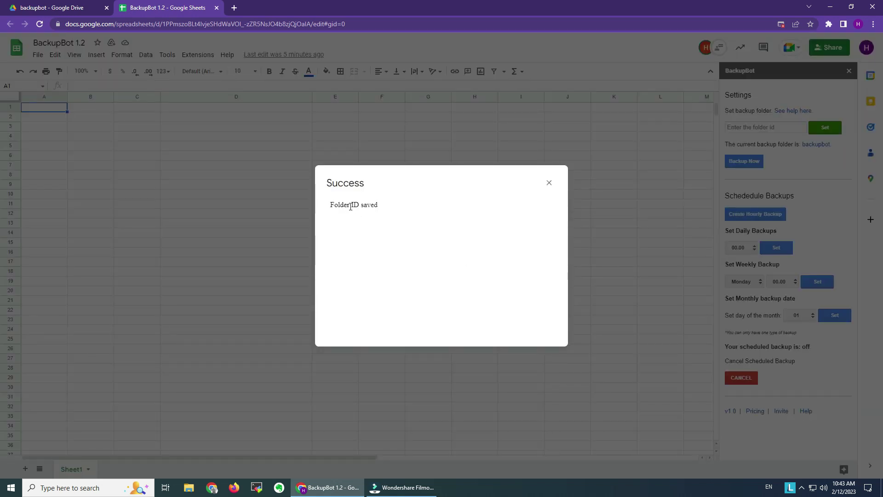
left_click(549, 183)
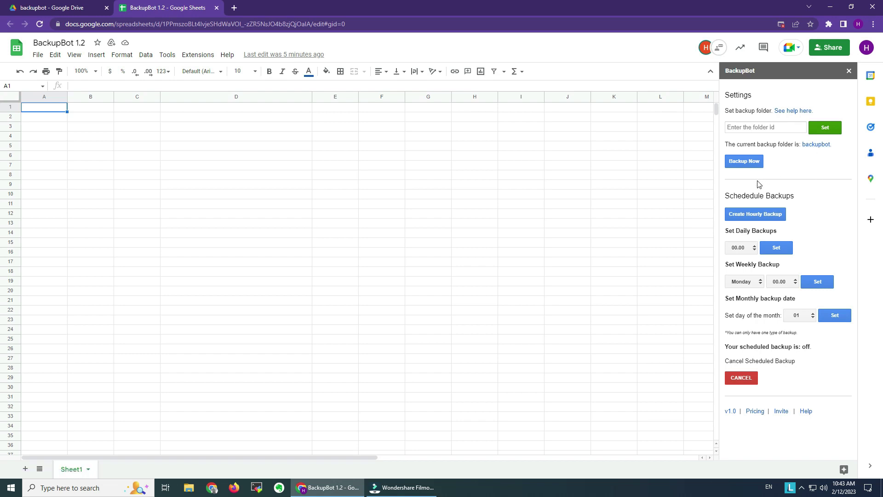
Run Backup Now to create 'BackupBot 1.2 - 2023-02-12T08:43:35.404Z'
left_click(746, 165)
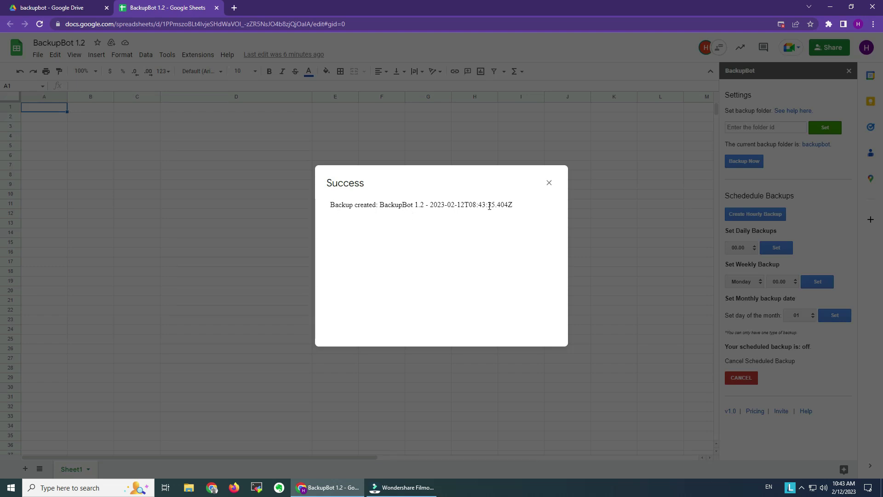
Open the backupbot folder holding the new backup copy in Drive, then return to the sheet
left_click(549, 183)
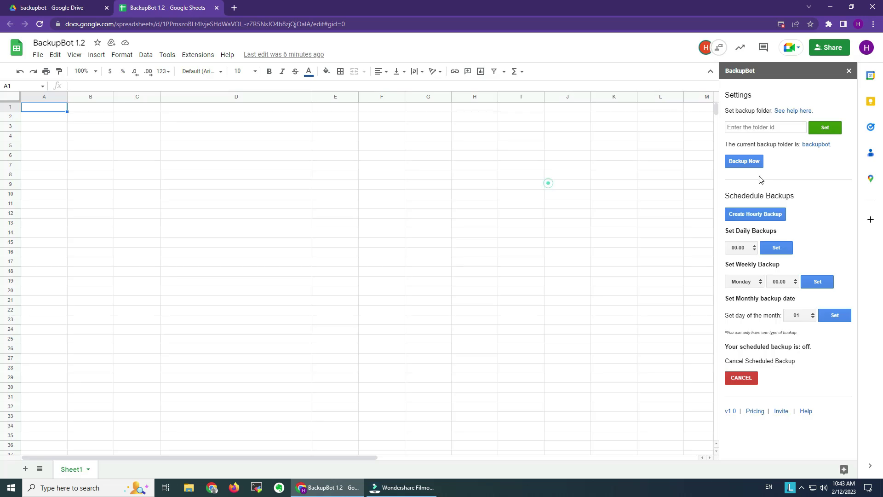
left_click(824, 148)
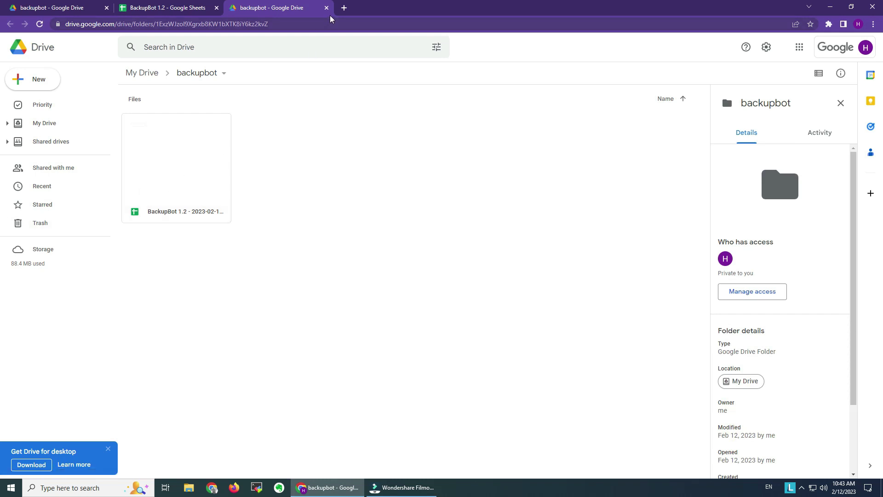
left_click(200, 6)
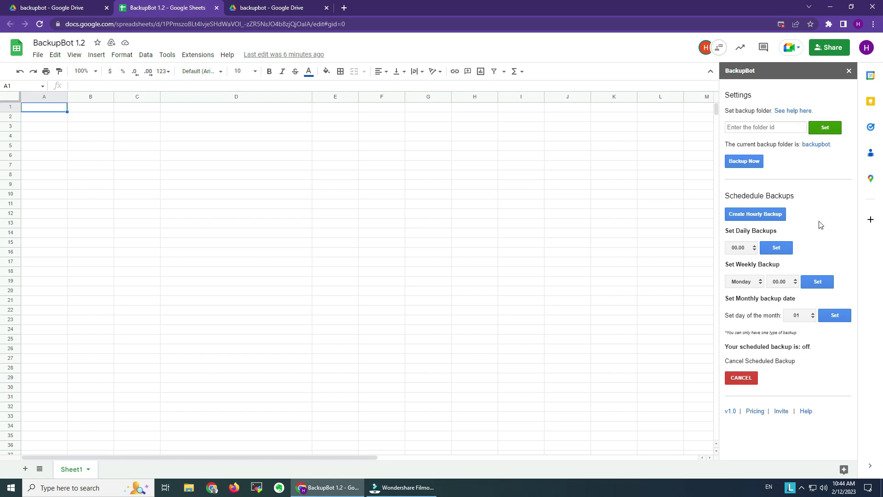
Browse the daily backup time list and close it unchanged
left_click(735, 250)
scroll(741, 329, "down", 1)
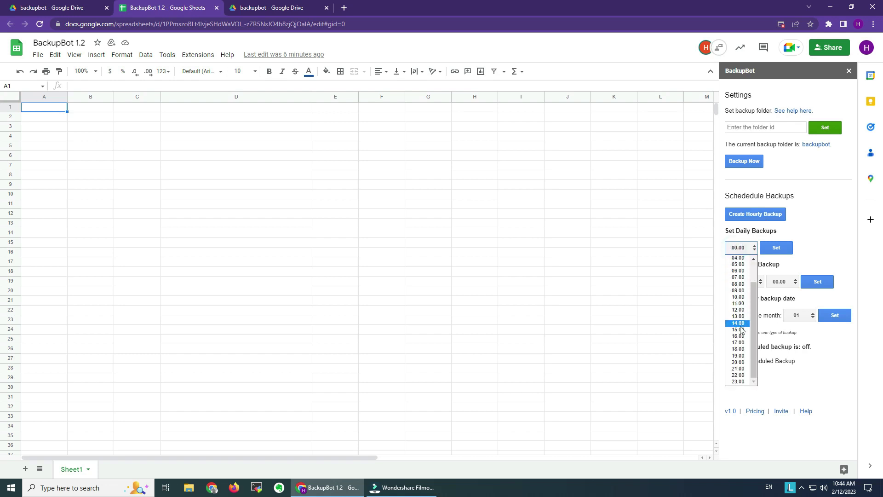
scroll(740, 359, "up", 1)
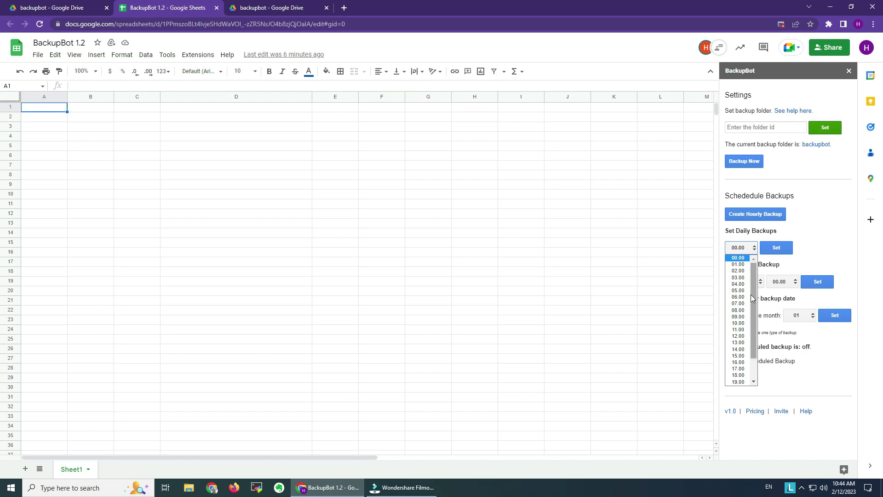
left_click_drag(752, 304, 750, 324)
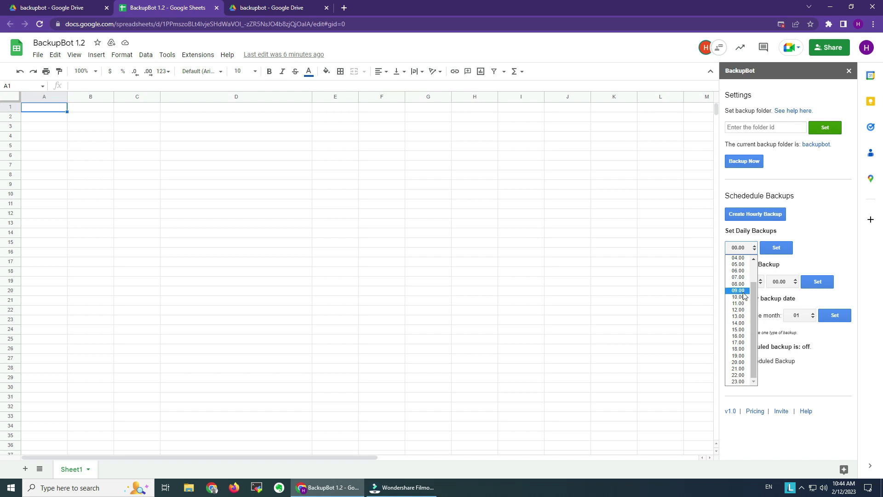
left_click(811, 258)
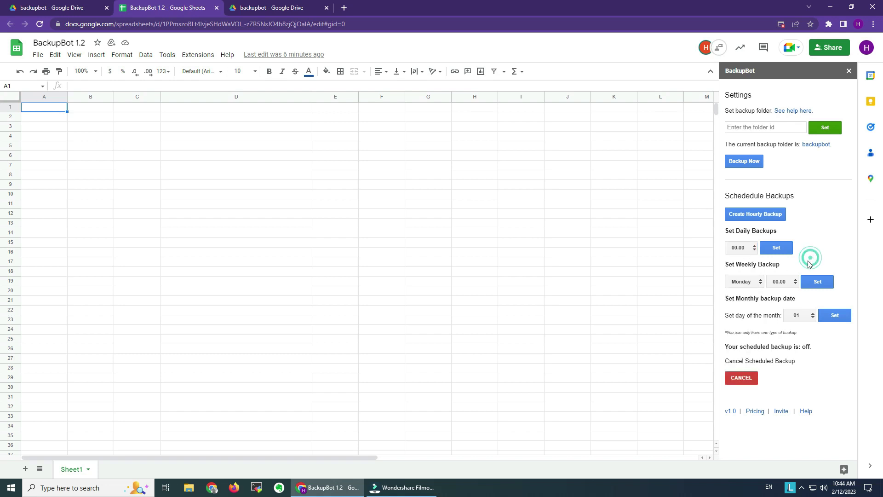
Choose Friday 18.00 for the weekly backup, leaving the monthly day at 01
left_click(753, 282)
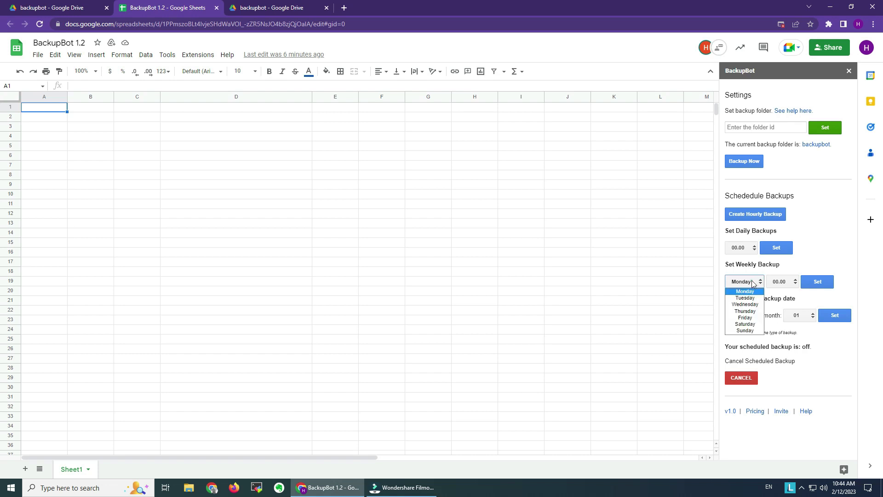
left_click(744, 317)
left_click(780, 283)
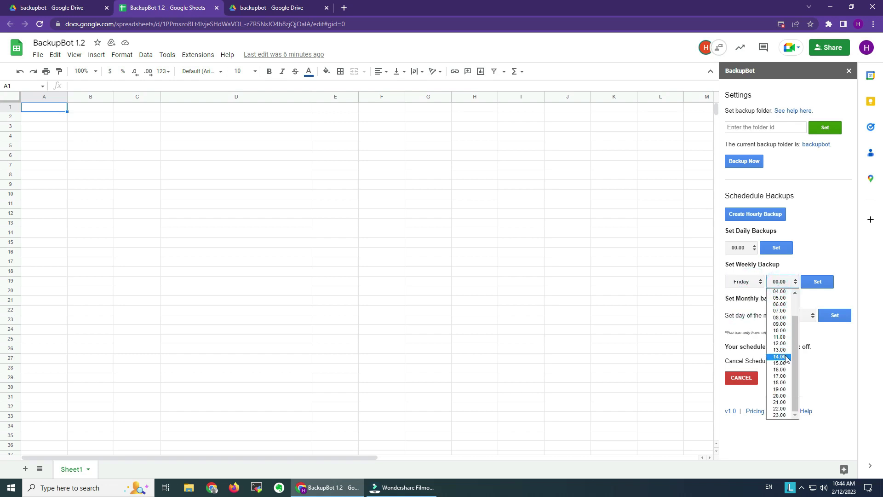
left_click(776, 384)
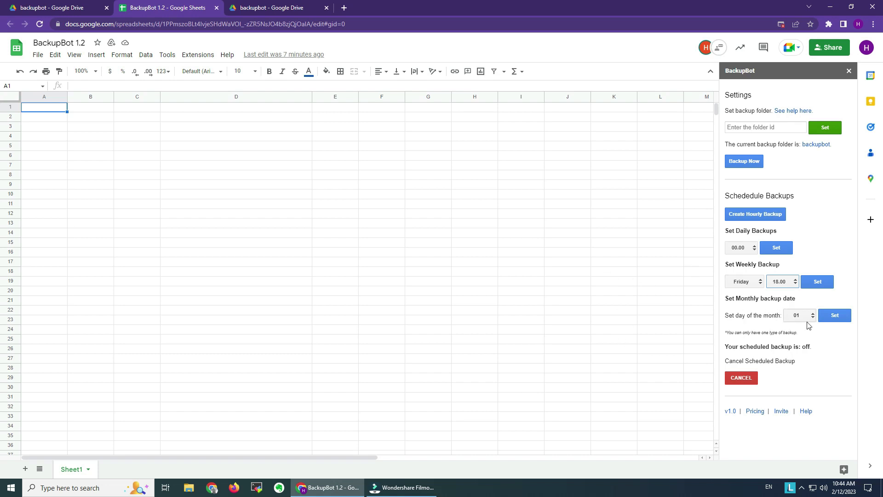
left_click(808, 316)
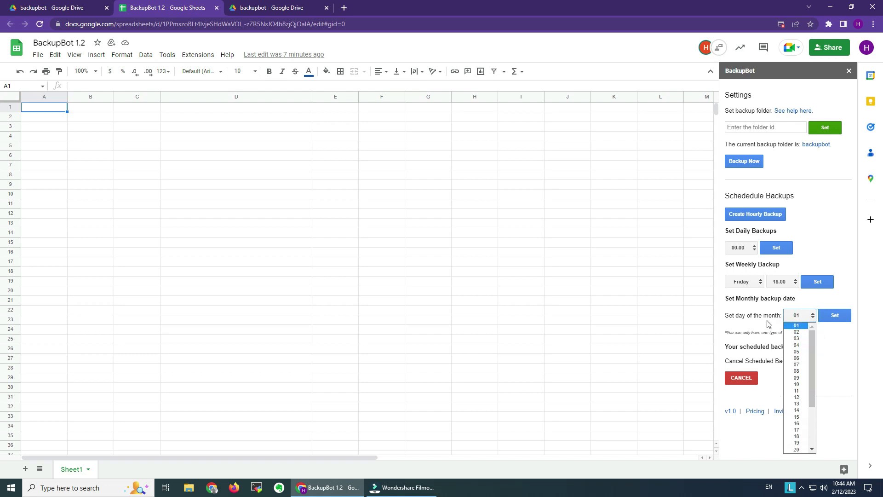
left_click(760, 333)
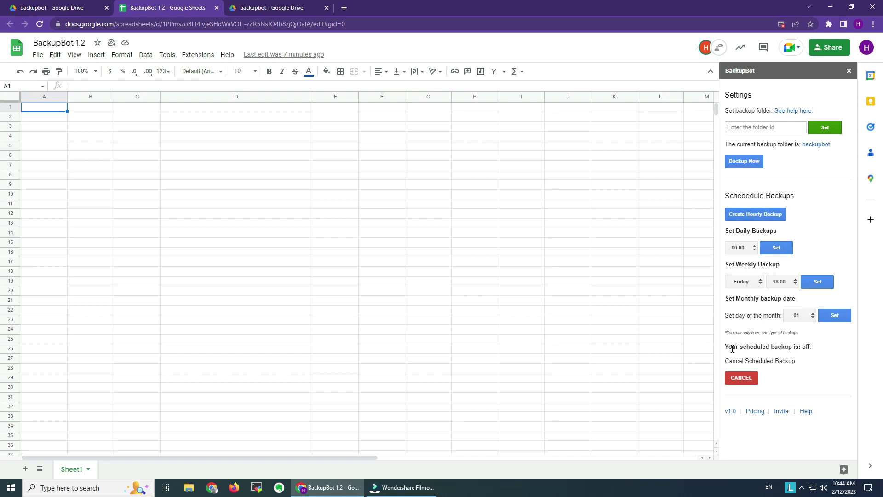
Schedule a daily backup at 18.00 and check the status now reads daily
left_click_drag(726, 347, 813, 349)
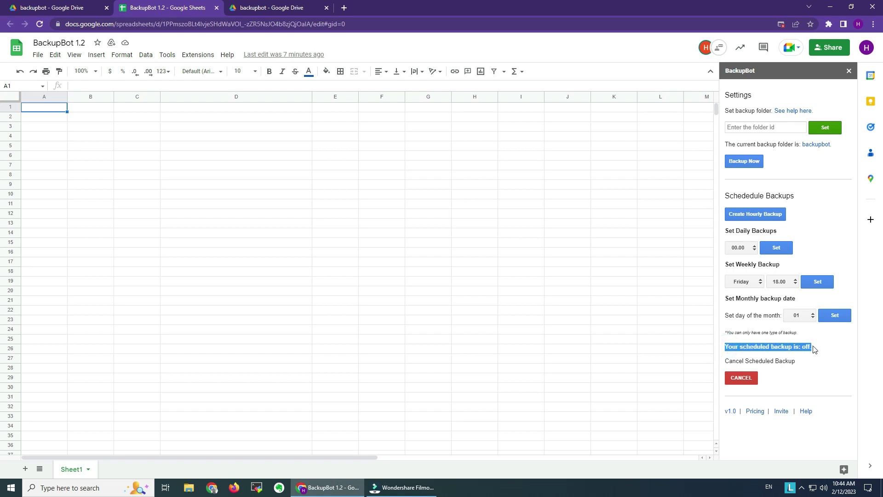
left_click(783, 350)
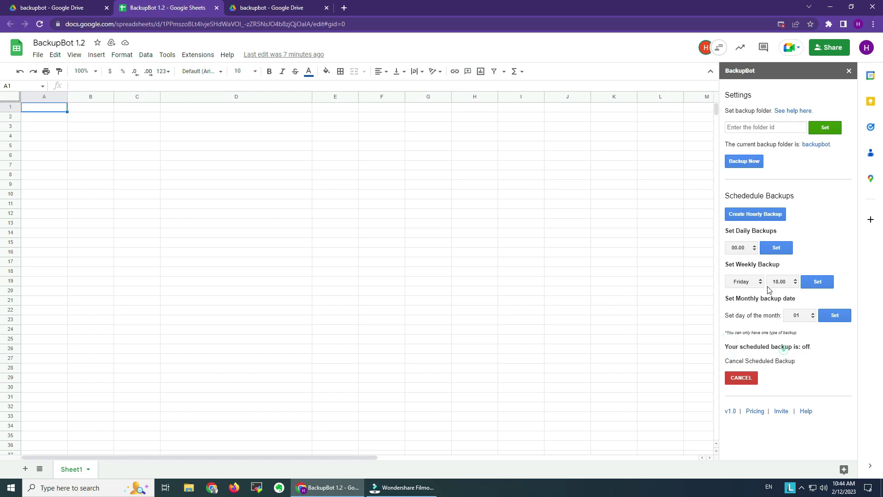
left_click(745, 249)
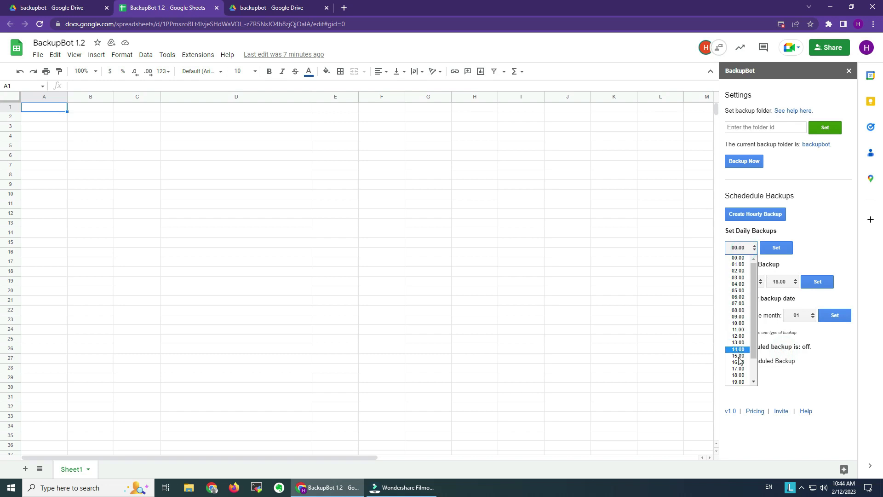
left_click(740, 376)
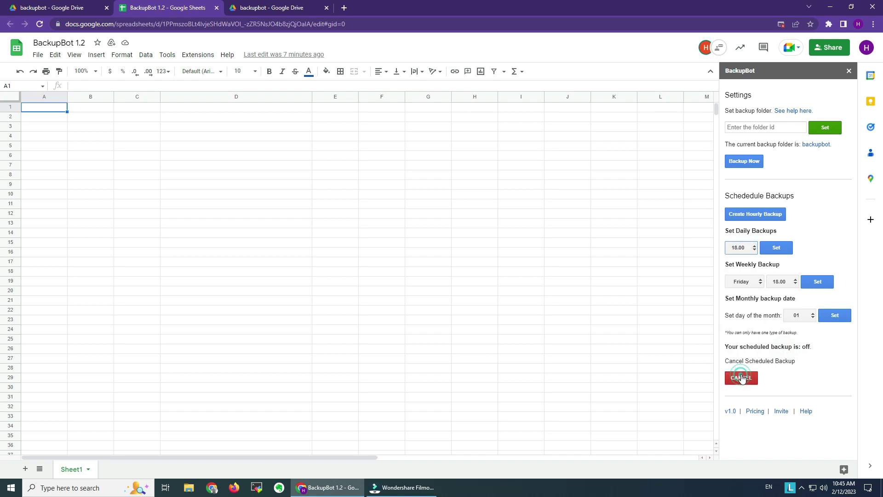
left_click(775, 253)
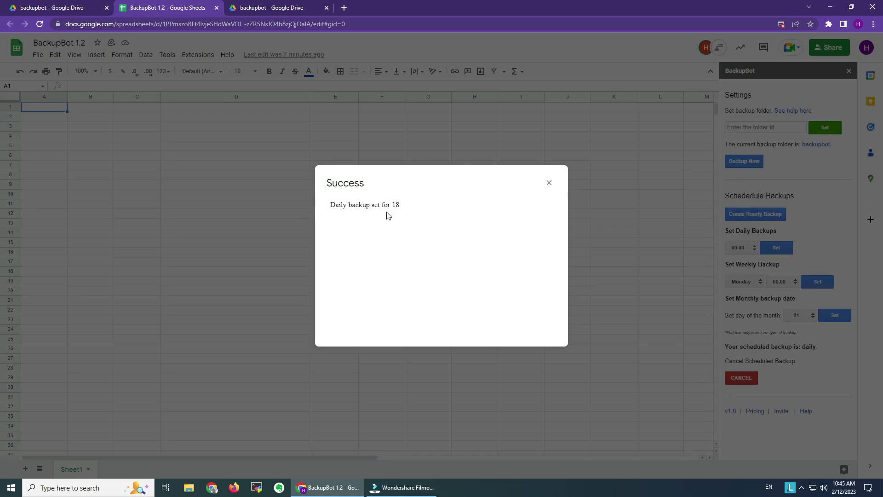
left_click(547, 184)
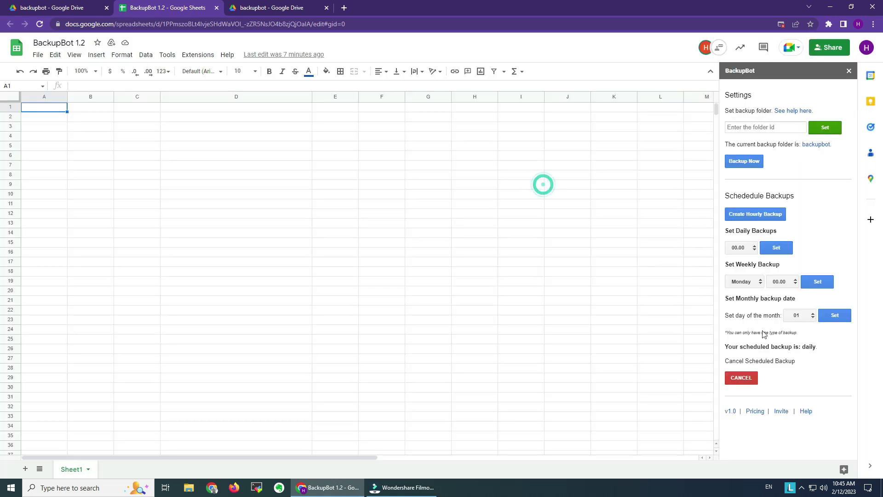
left_click_drag(735, 346, 823, 352)
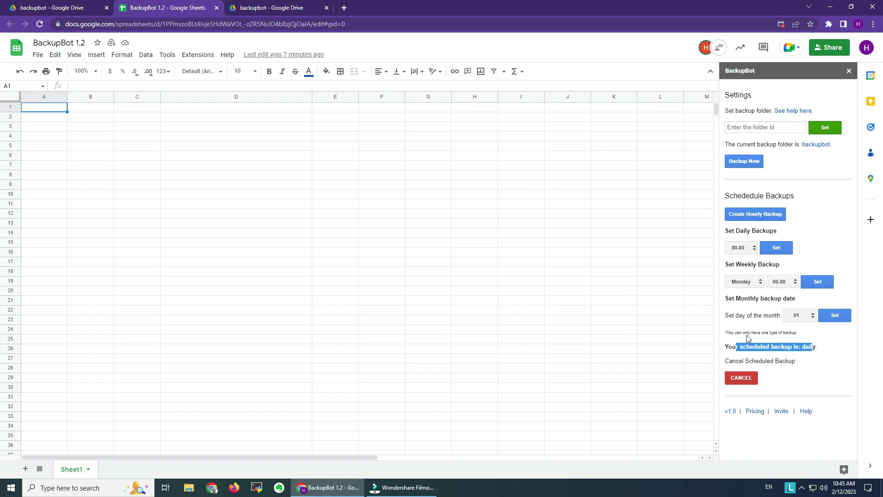
Cancel the daily backup and schedule a weekly backup for Monday at 12.00
left_click(748, 378)
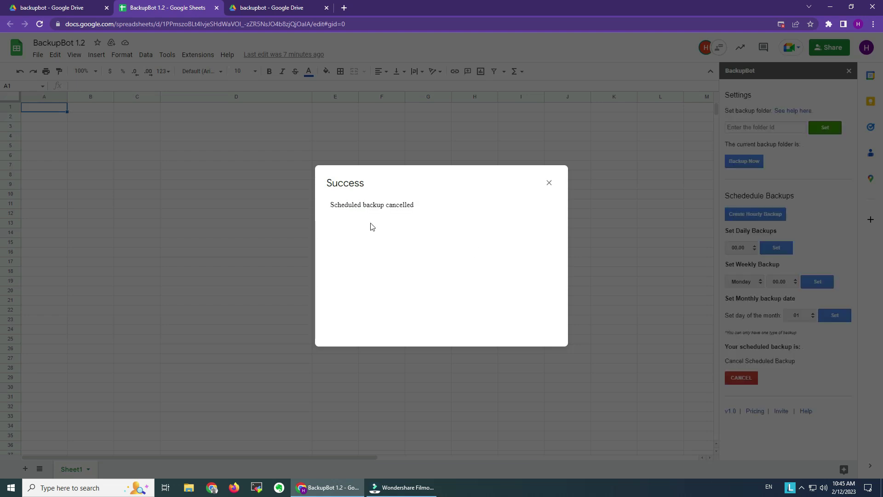
left_click(548, 183)
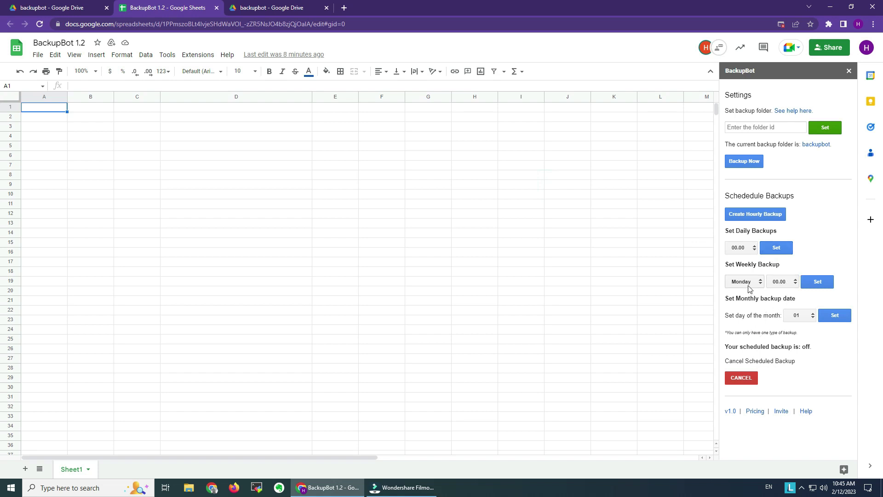
left_click(784, 281)
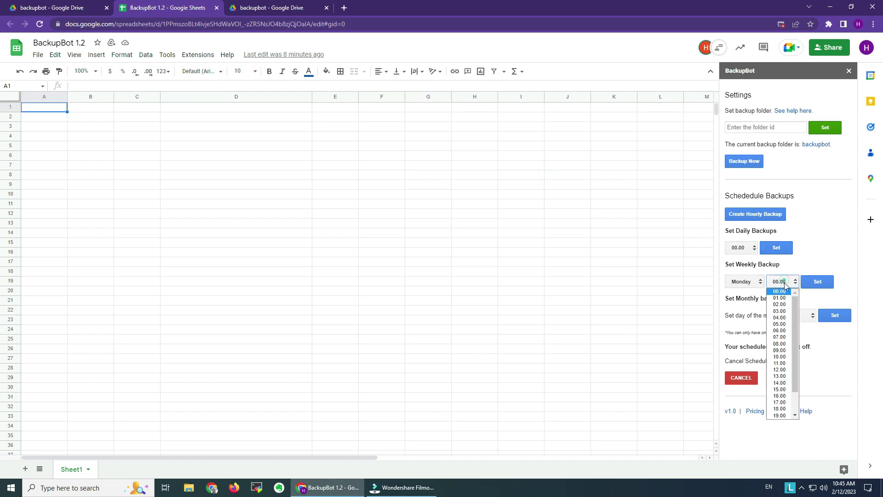
left_click(781, 371)
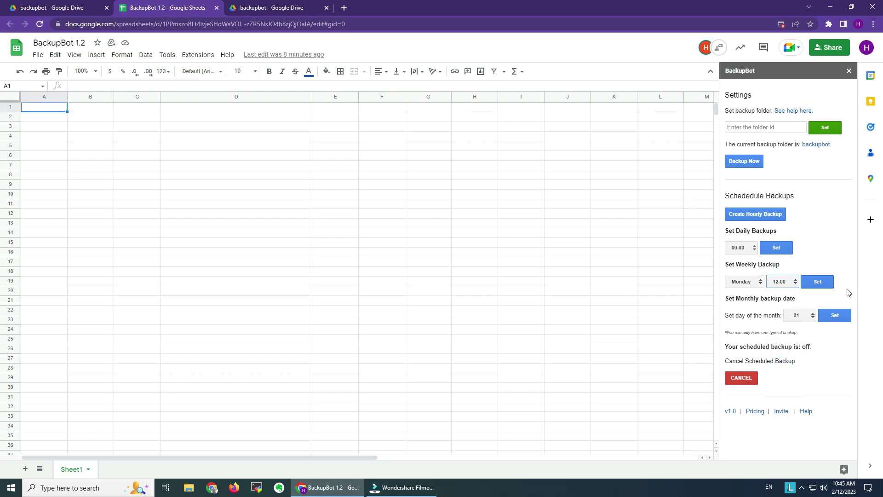
left_click(823, 284)
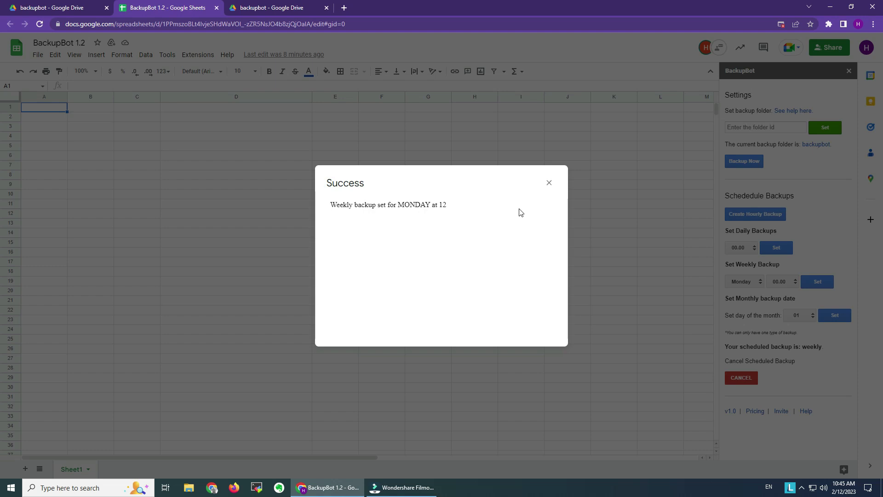
Cancel the weekly Monday 12.00 schedule so scheduled backups are off
left_click(548, 183)
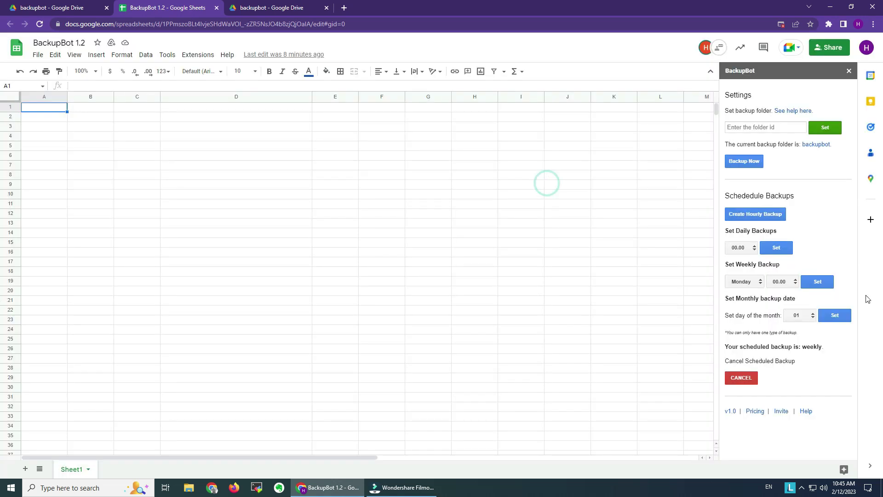
left_click(746, 379)
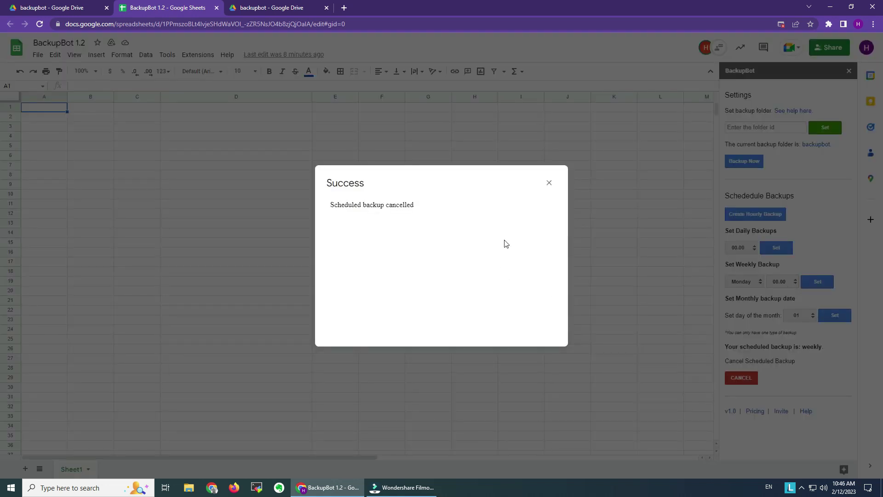
left_click(550, 184)
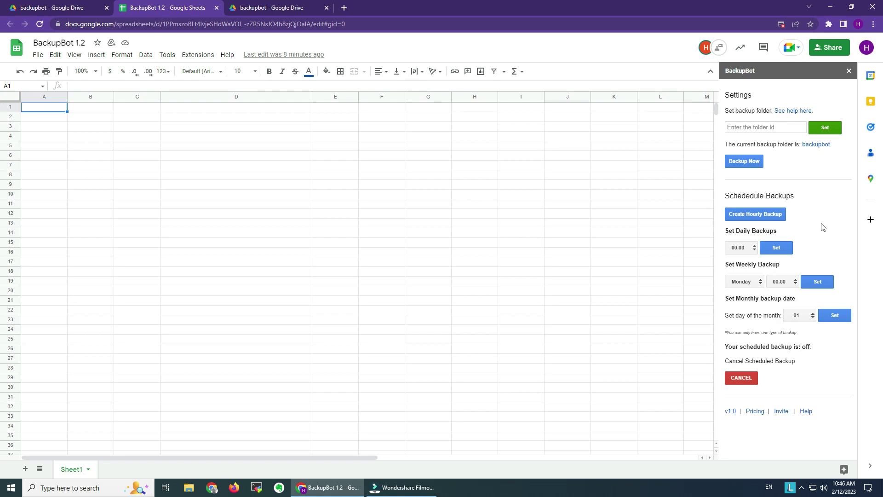
left_click(253, 9)
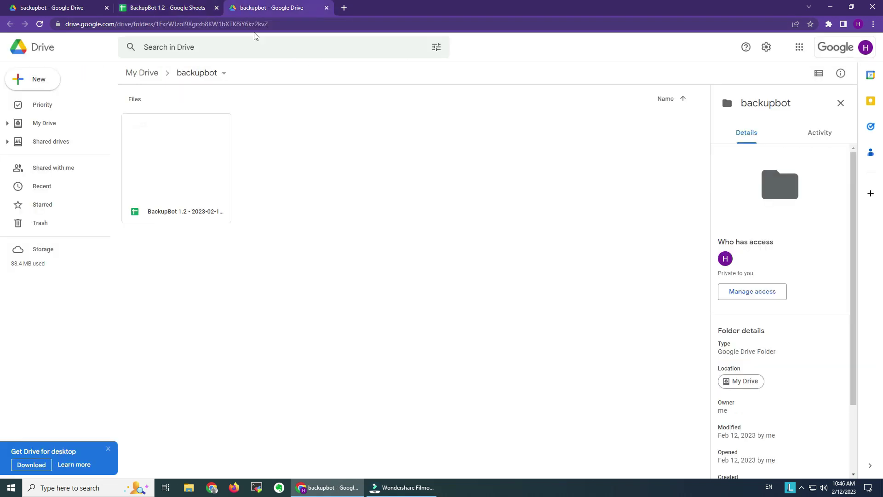
left_click(176, 8)
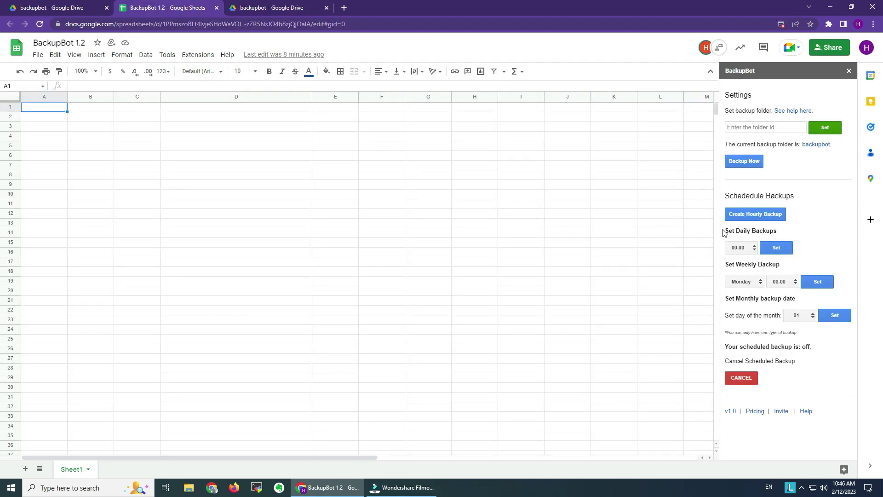